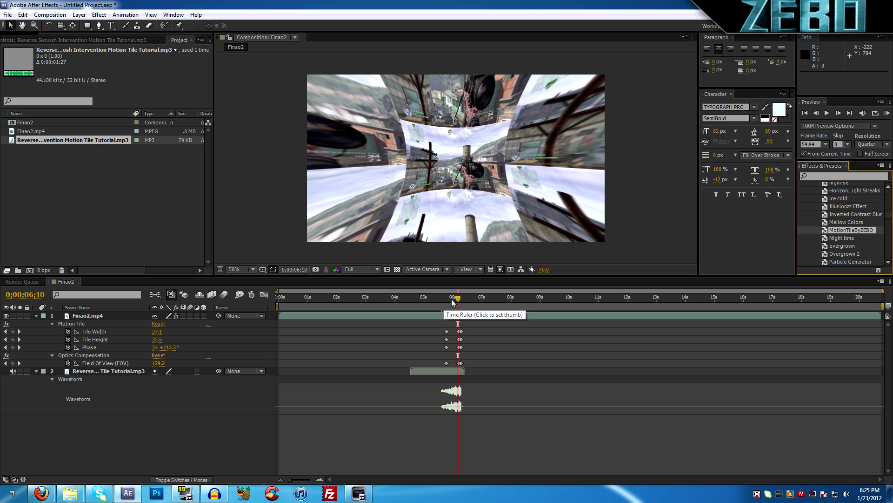
# Scrub frame by frame through the Motion Tile transition and check the swoosh audio and Finao2.mp4 layers.
pyautogui.moveTo(452, 302)
pyautogui.mouseDown()
pyautogui.moveTo(440, 301)
pyautogui.moveTo(469, 301)
pyautogui.moveTo(456, 301)
pyautogui.mouseUp()
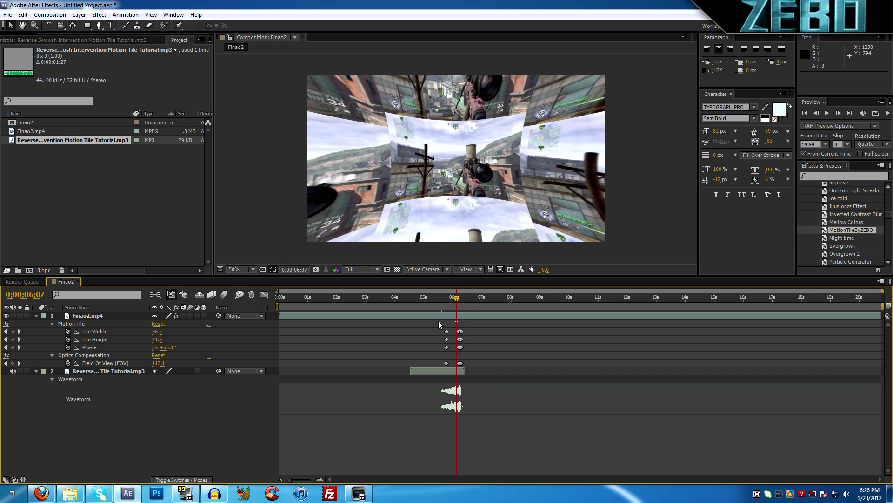
pyautogui.click(107, 371)
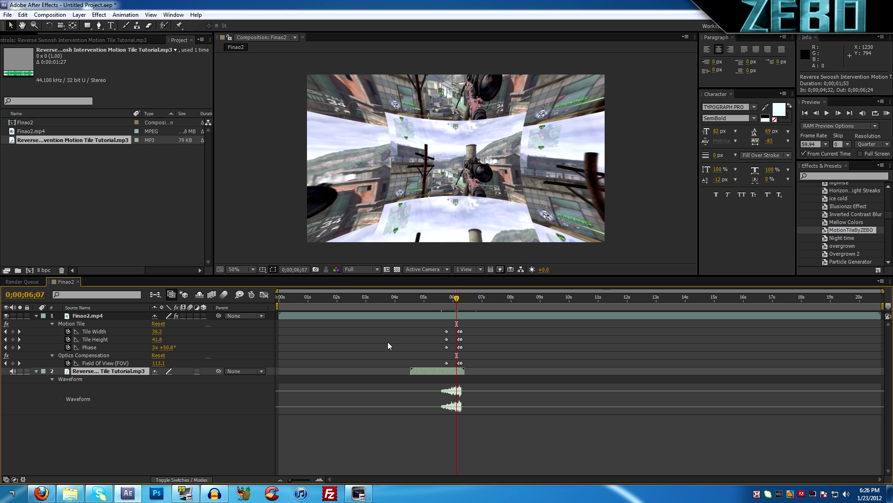
pyautogui.click(96, 316)
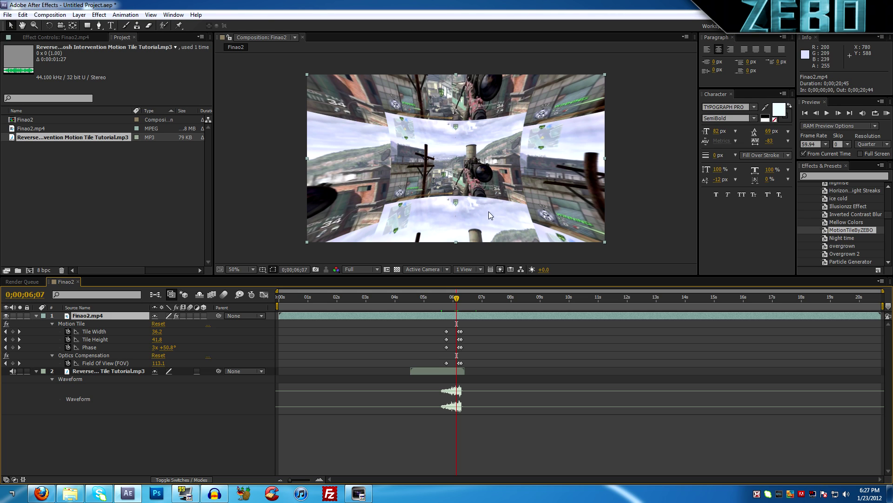
pyautogui.click(451, 299)
pyautogui.moveTo(451, 298); pyautogui.dragTo(457, 297)
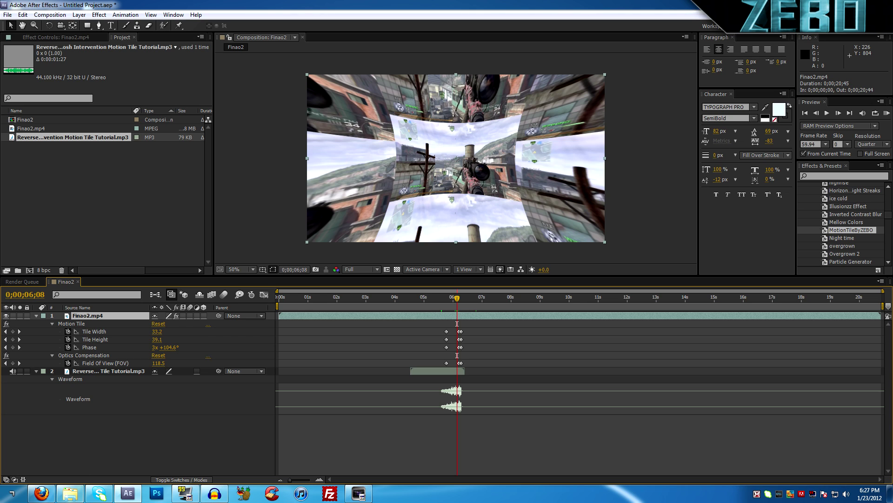
pyautogui.scroll(5, 872, 236)
pyautogui.scroll(10, 873, 235)
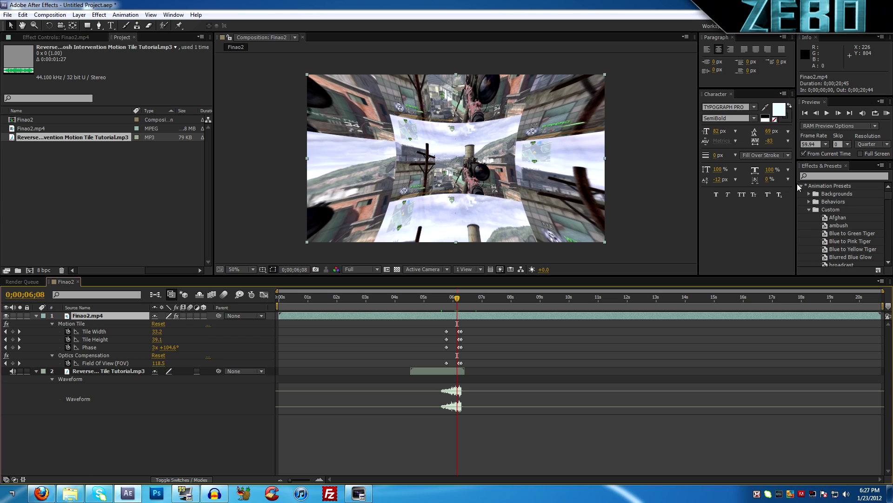
pyautogui.scroll(-5, 819, 219)
pyautogui.scroll(-5, 834, 232)
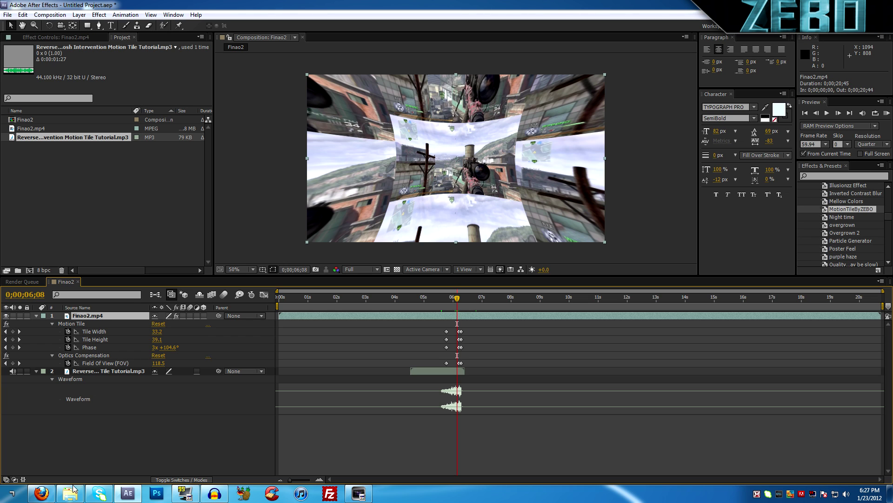
pyautogui.moveTo(70, 493)
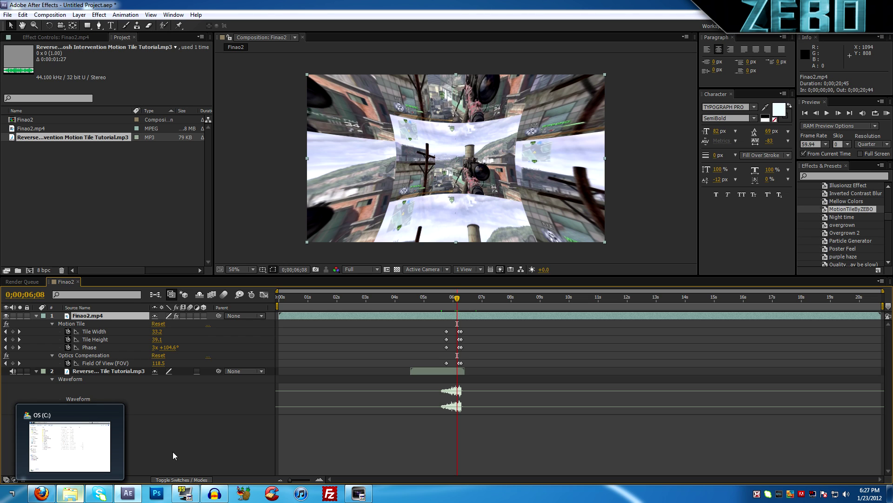
# Open Explorer on the C drive and go into the Program Files folder.
pyautogui.click(74, 497)
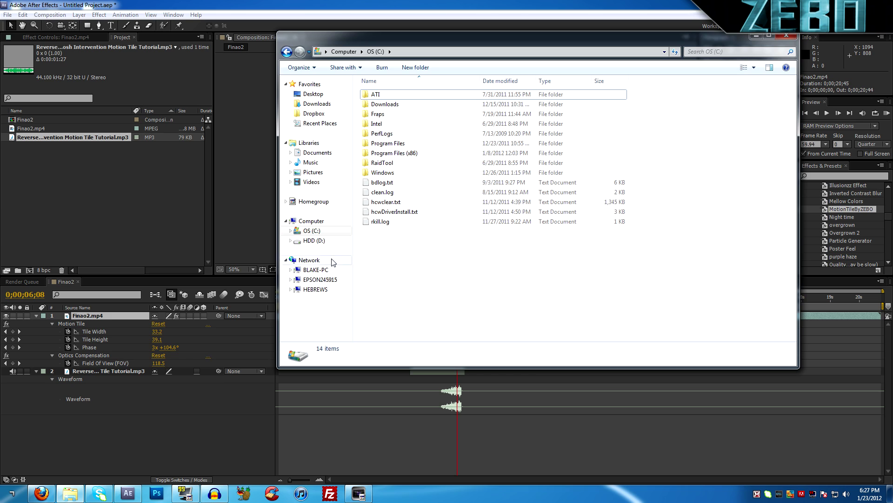
pyautogui.click(391, 143)
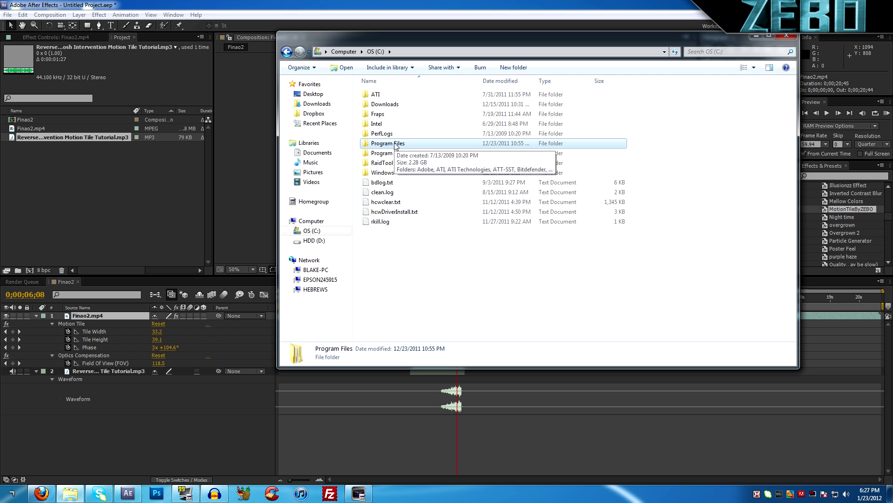
pyautogui.doubleClick(388, 154)
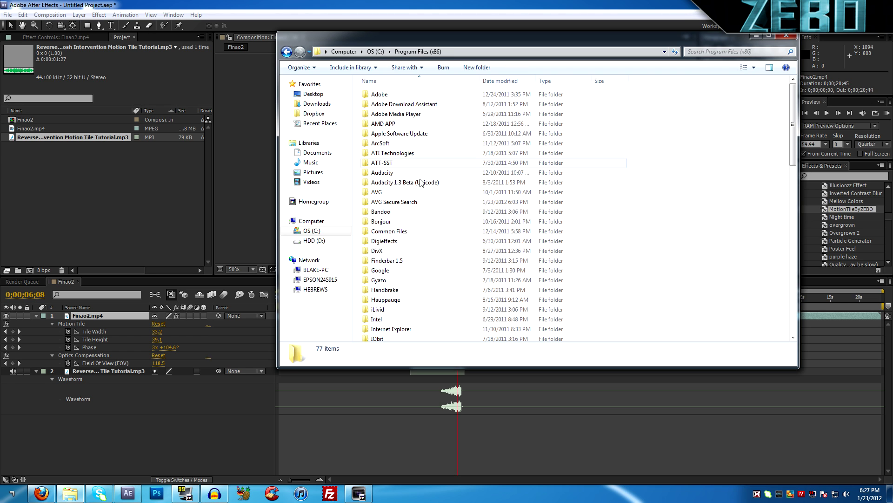
pyautogui.click(286, 51)
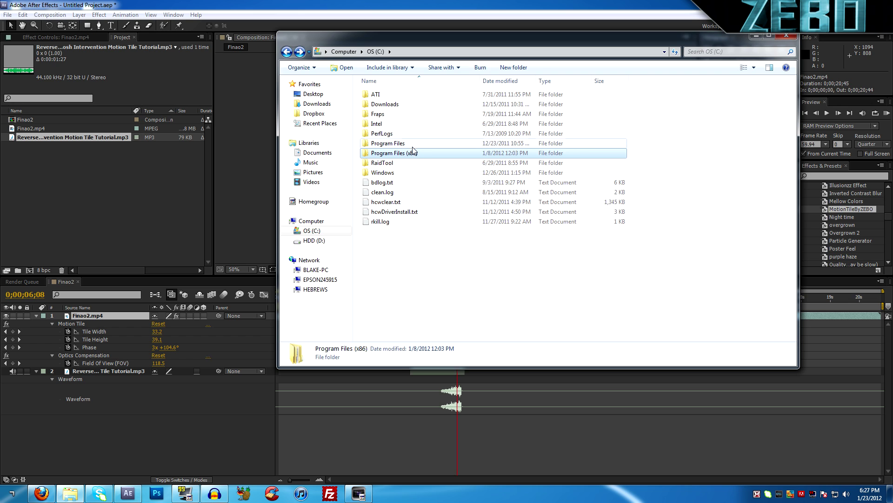
pyautogui.doubleClick(411, 145)
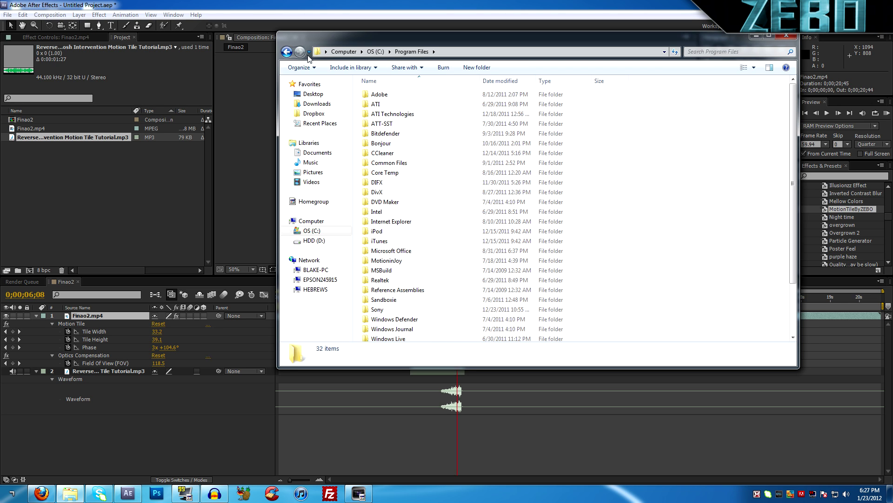
pyautogui.click(286, 51)
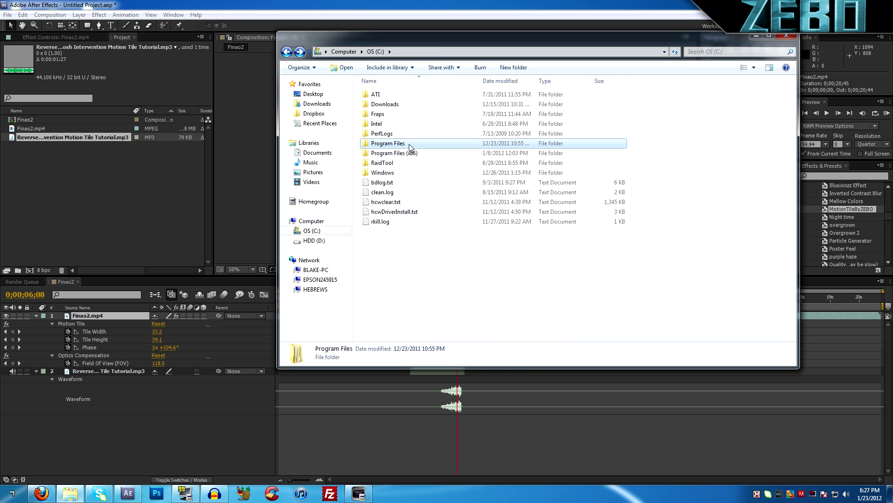
pyautogui.doubleClick(411, 147)
# Go through Adobe > Adobe After Effects CS5 > Support Files to the Presets folder.
pyautogui.doubleClick(387, 95)
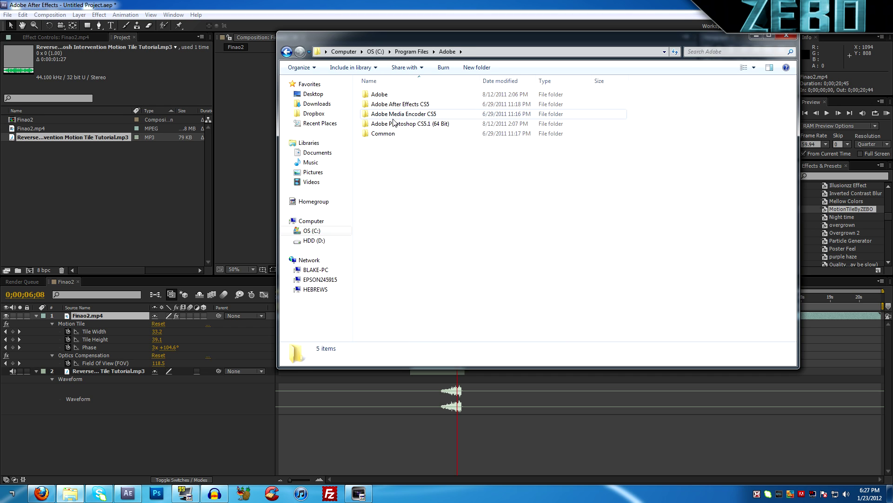
pyautogui.doubleClick(396, 134)
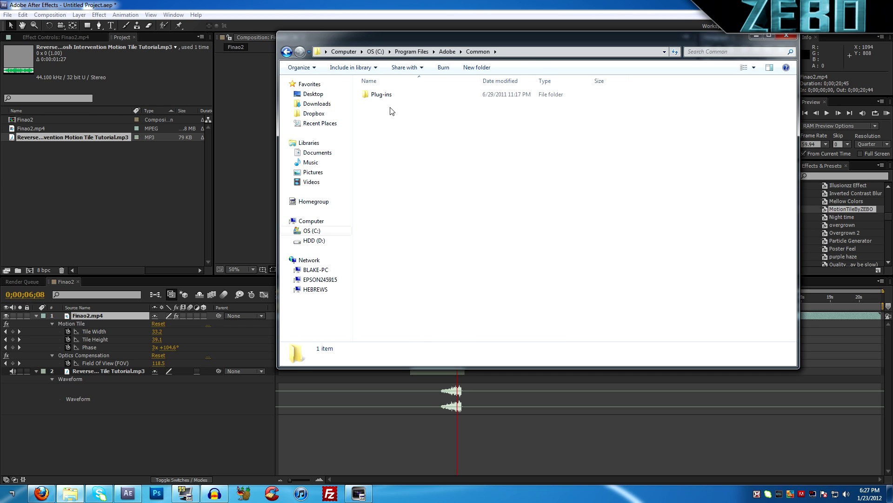
pyautogui.press('BackSpace')
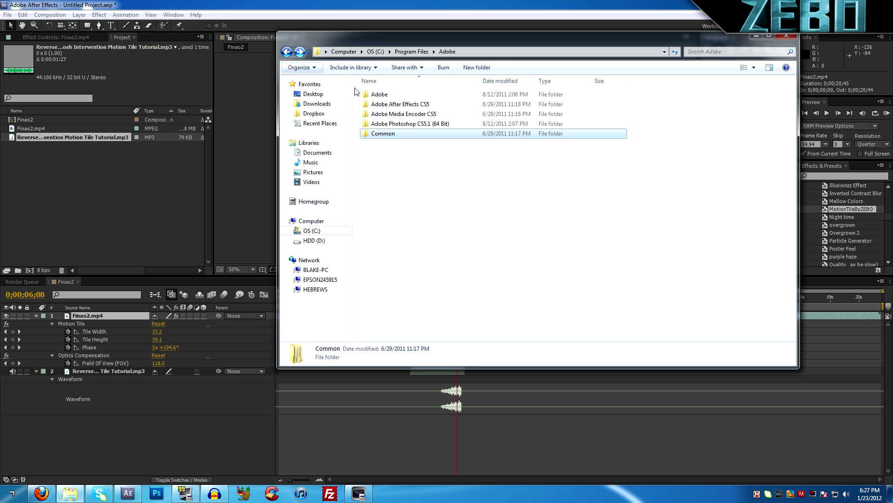
pyautogui.doubleClick(426, 106)
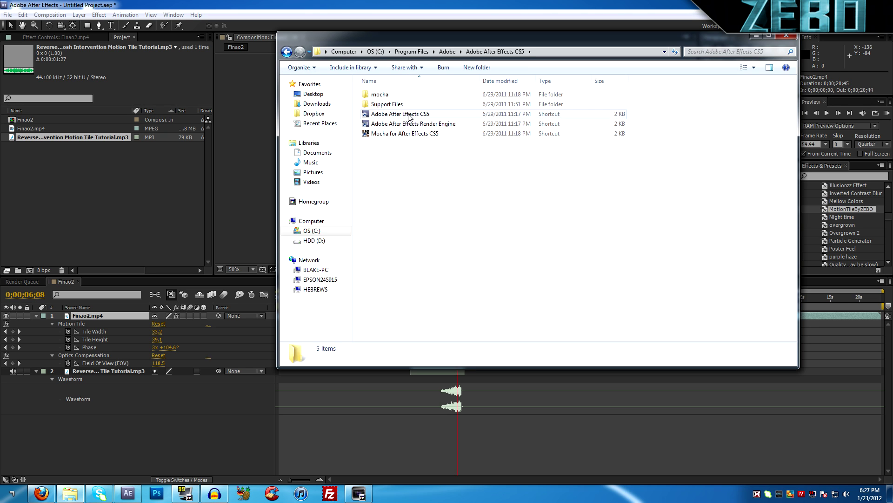
pyautogui.doubleClick(387, 105)
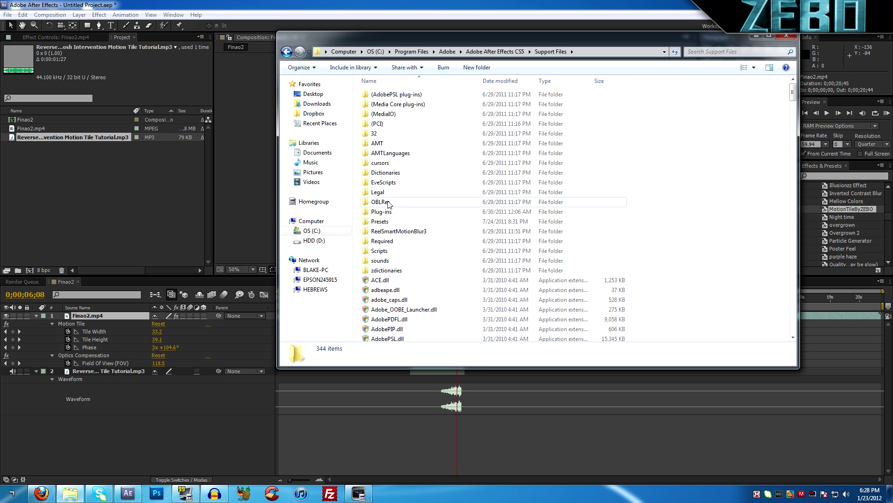
pyautogui.click(392, 221)
# Open the Presets folder, dismissing a stray context menu.
pyautogui.doubleClick(392, 221)
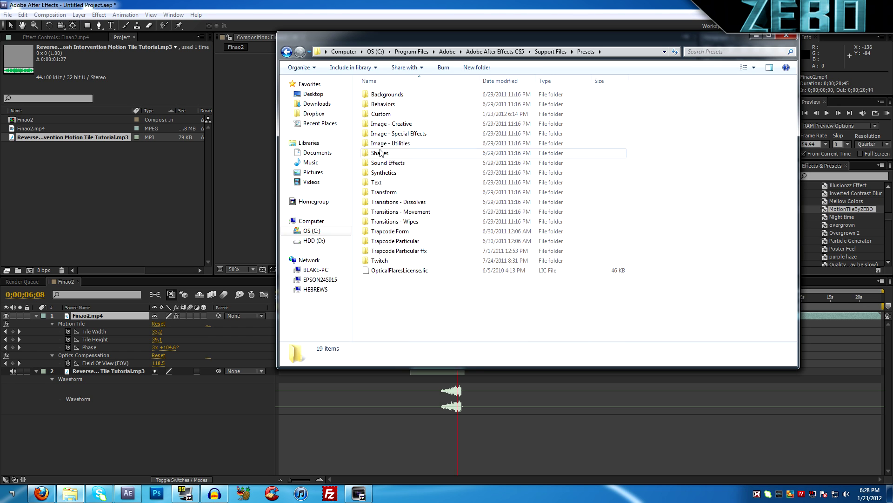
pyautogui.rightClick(406, 303)
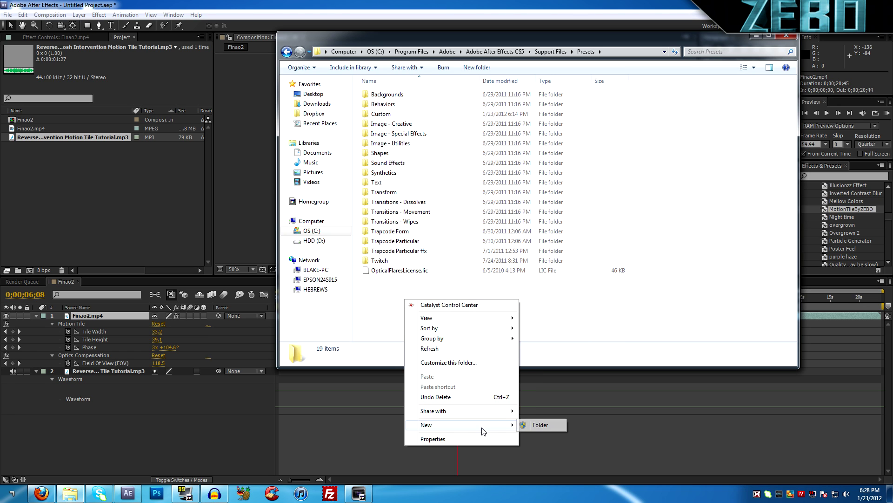
pyautogui.press('Escape')
# Select MotionTileByZEBO.ffx in the Custom presets folder, then close Explorer.
pyautogui.doubleClick(381, 113)
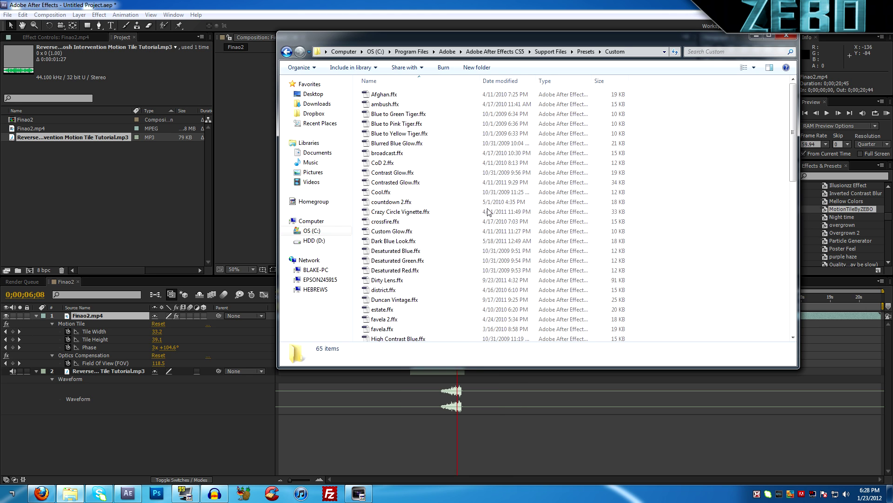
pyautogui.scroll(-3, 475, 210)
pyautogui.scroll(-2, 447, 289)
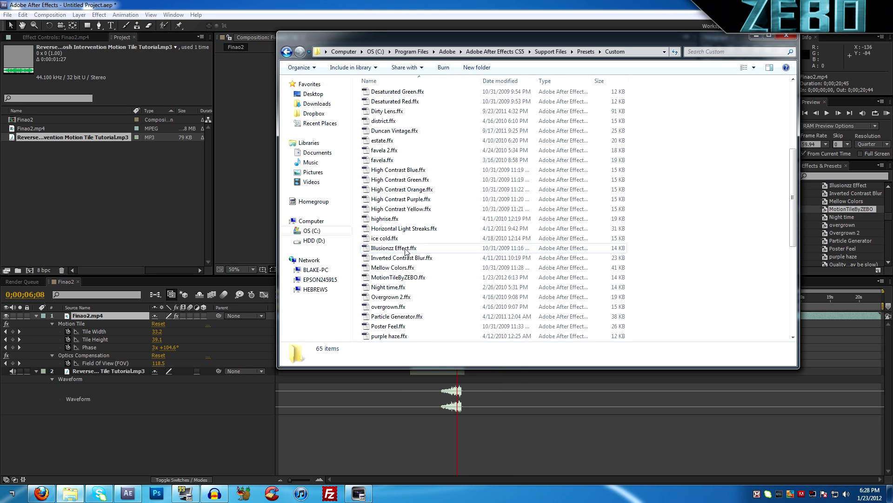
pyautogui.scroll(-2, 414, 279)
pyautogui.click(400, 218)
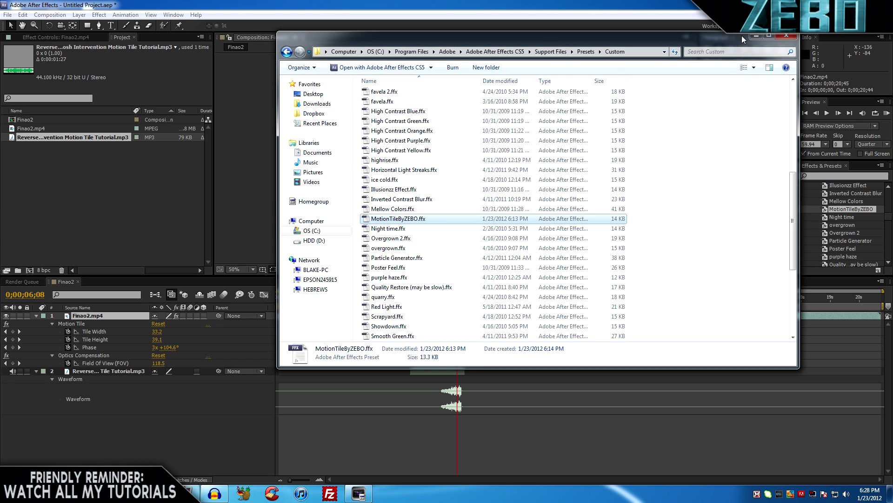
pyautogui.click(754, 35)
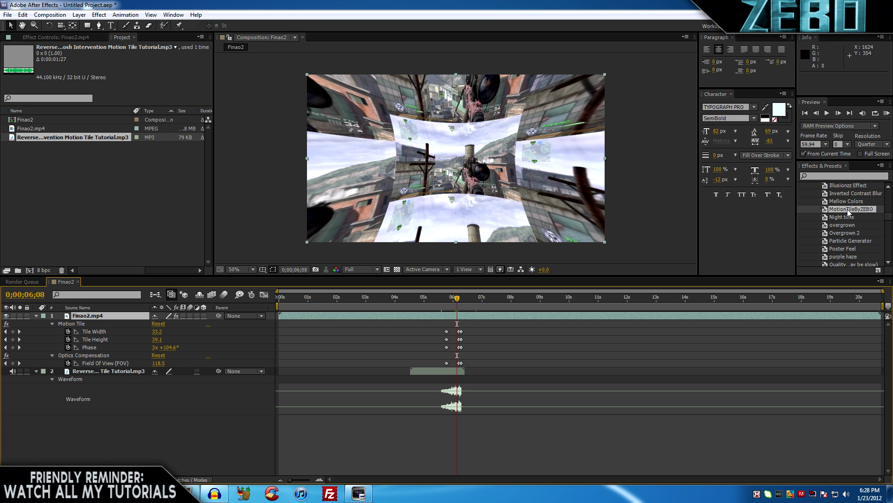
pyautogui.moveTo(457, 298)
pyautogui.mouseDown()
pyautogui.moveTo(442, 302)
pyautogui.moveTo(456, 300)
pyautogui.mouseUp()
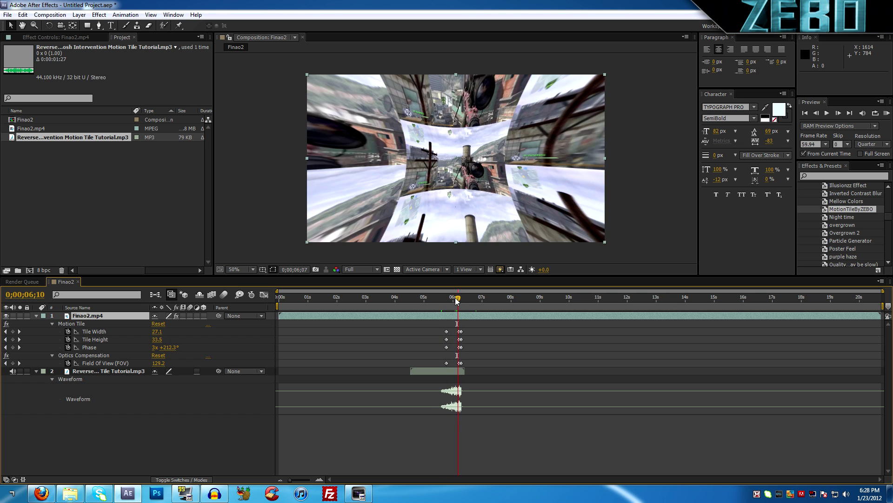
pyautogui.moveTo(456, 300); pyautogui.dragTo(458, 300)
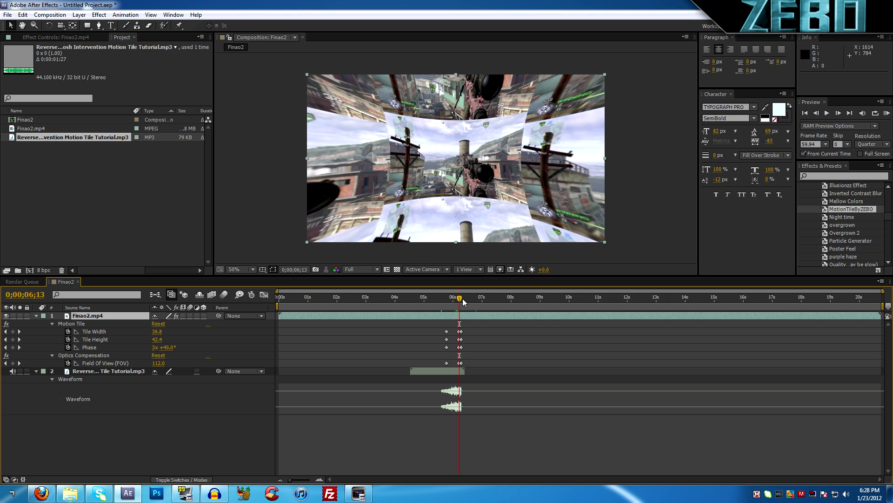
pyautogui.moveTo(459, 300); pyautogui.dragTo(461, 298)
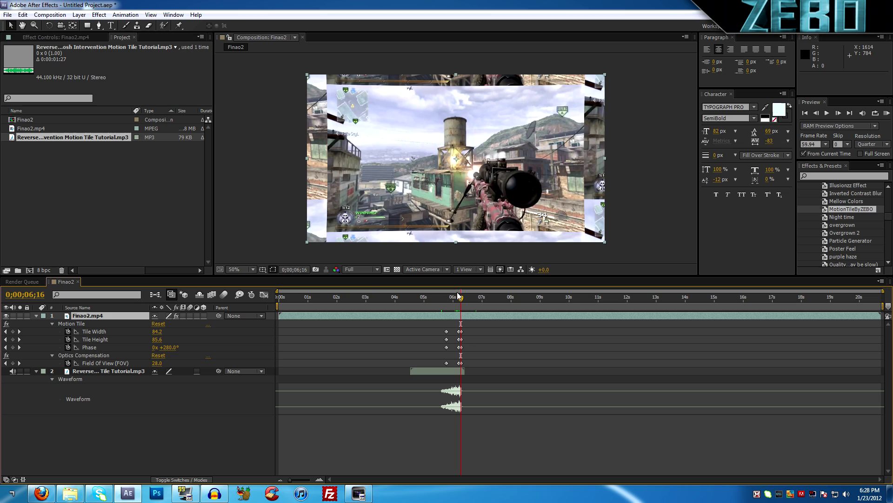
pyautogui.click(94, 371)
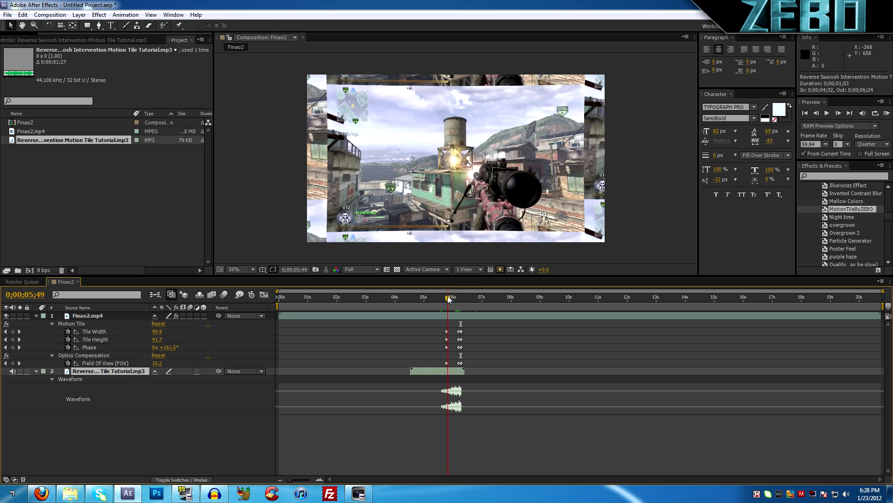
pyautogui.moveTo(449, 299); pyautogui.dragTo(454, 298)
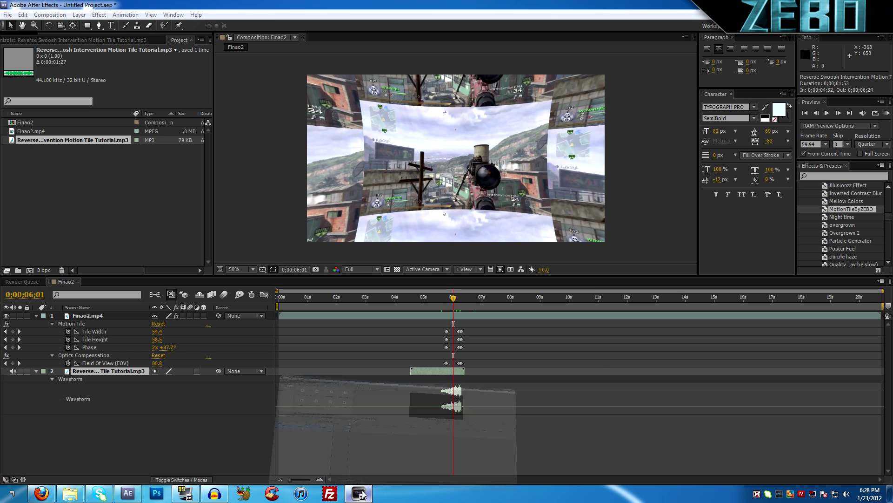
# Reverse the swoosh audio event in Vegas Pro 10.0, then return to After Effects.
pyautogui.click(359, 494)
pyautogui.rightClick(237, 223)
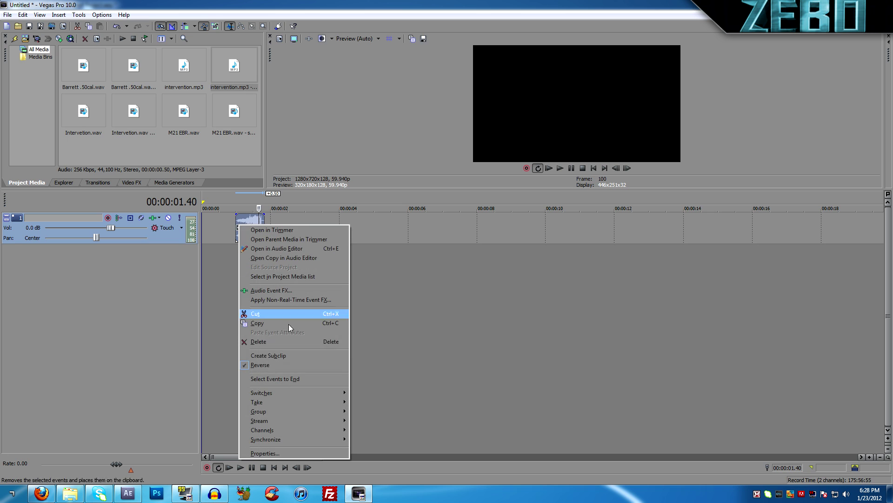
pyautogui.click(292, 364)
pyautogui.click(521, 337)
pyautogui.hotkey('alt', 'Tab')
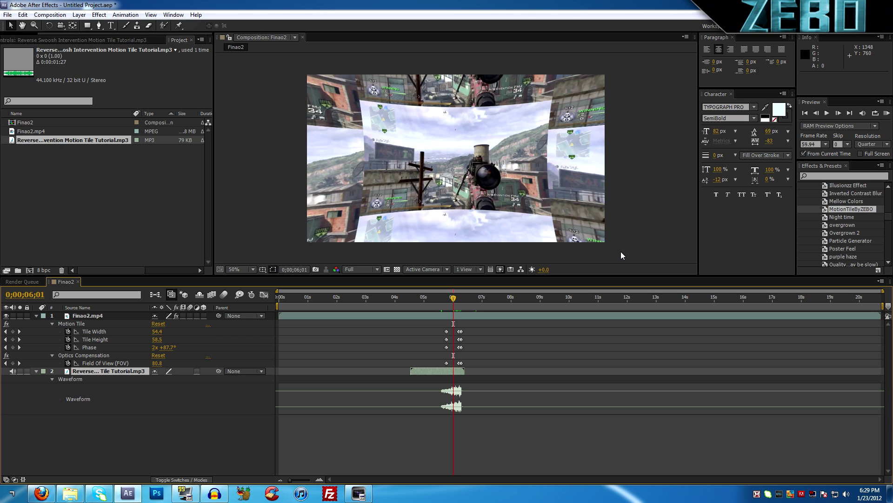
pyautogui.click(456, 300)
pyautogui.moveTo(456, 300); pyautogui.dragTo(460, 300)
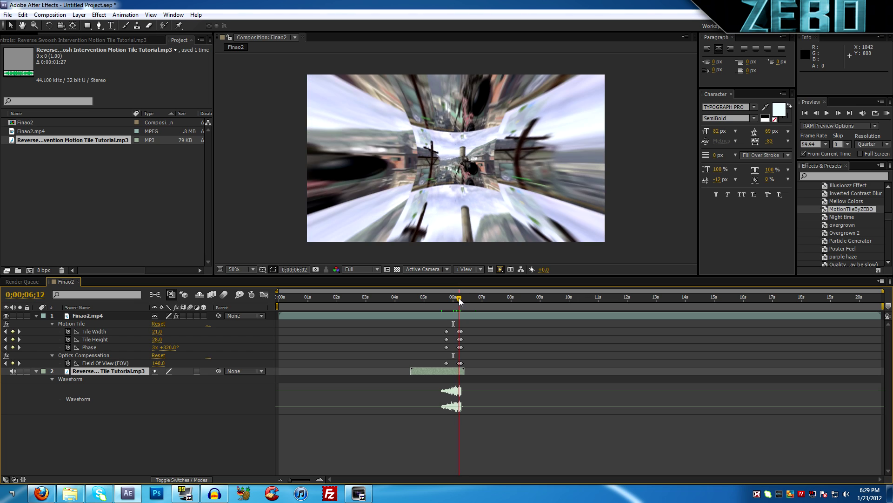